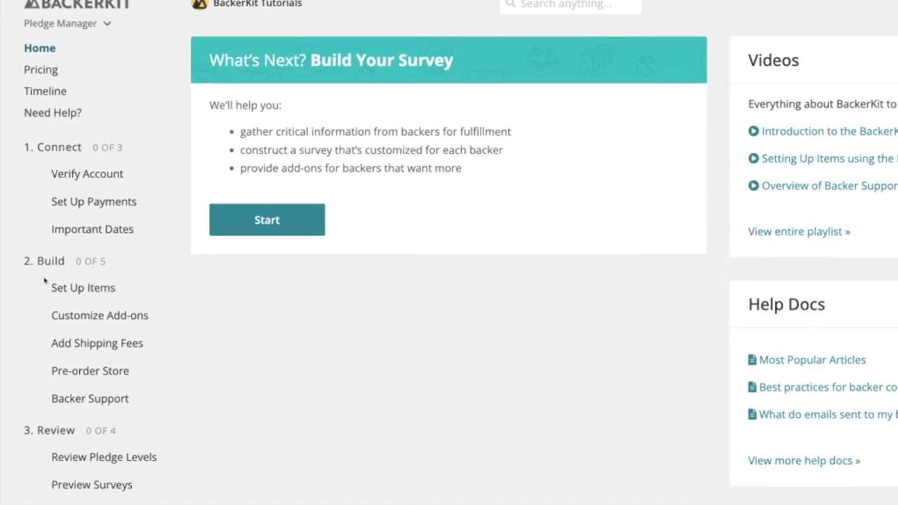
Create a whole order weight-based shipping profile named BackerKit Shipping
left_click(103, 321)
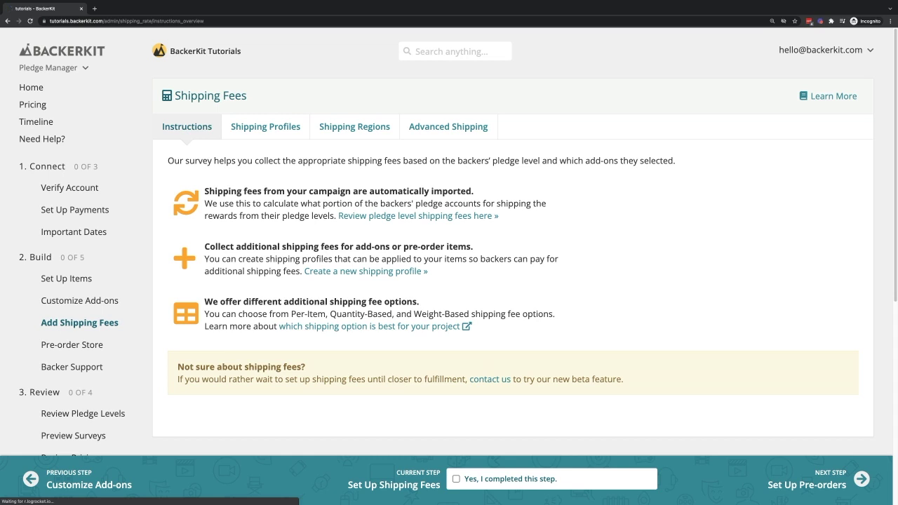
left_click(265, 126)
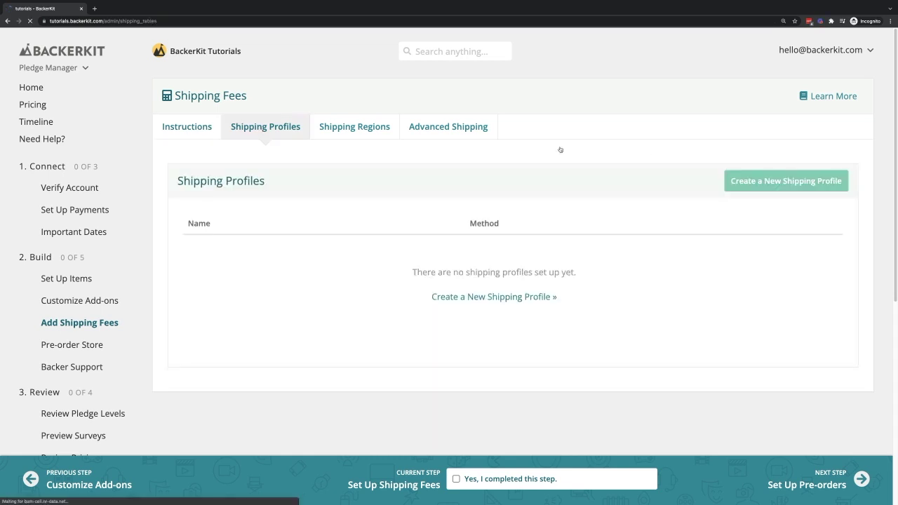
left_click(765, 181)
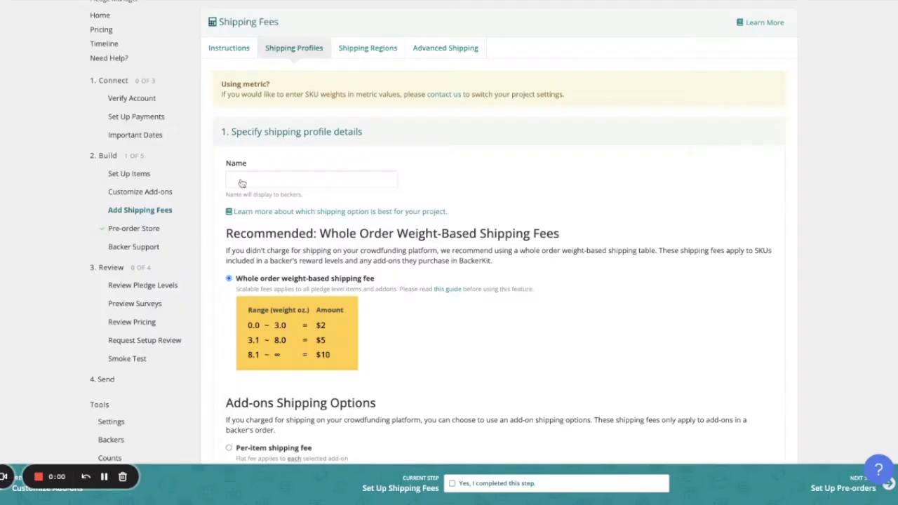
type("B")
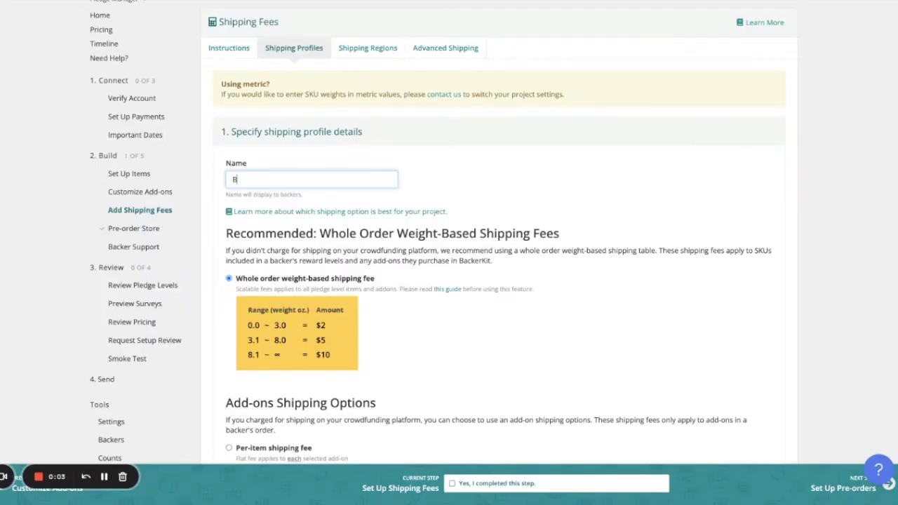
type("ackerKit Whole Order Shipping")
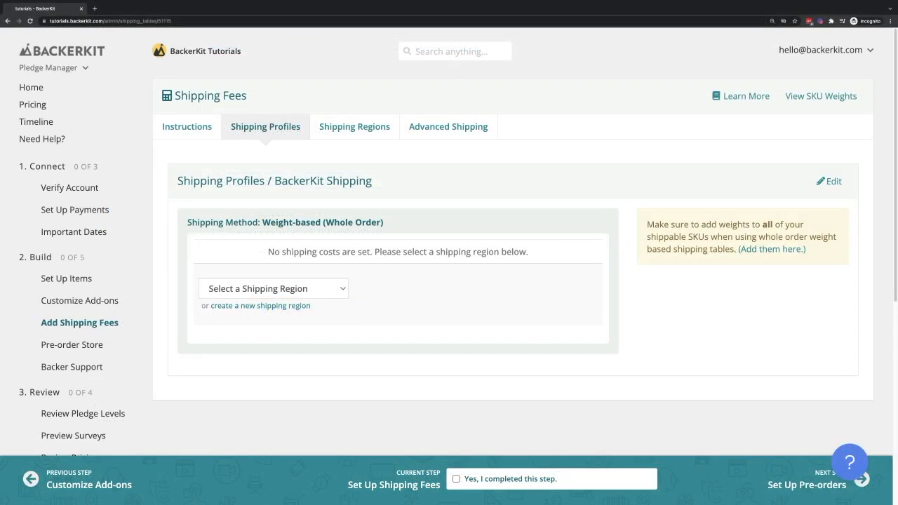
Create a shipping region named US and Canada that contains the United States of America and Canada
left_click(342, 133)
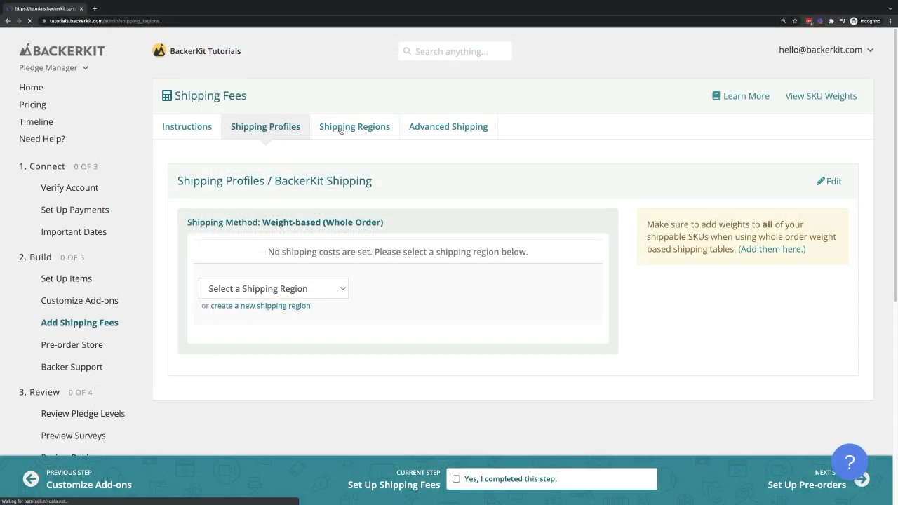
left_click(752, 181)
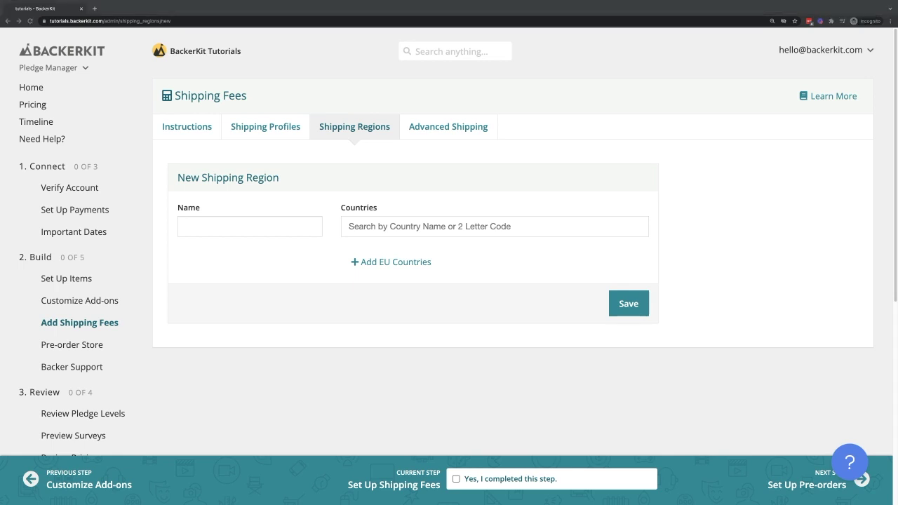
left_click(217, 224)
type("US and Canada")
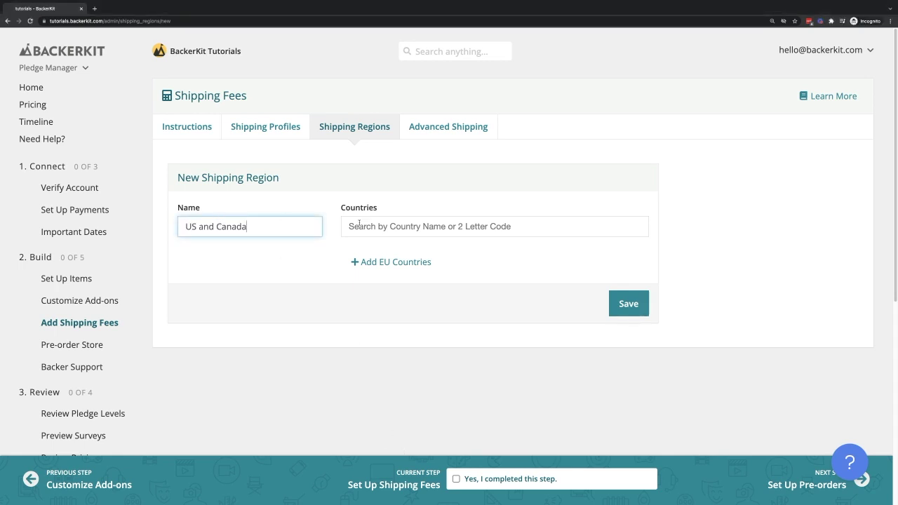
left_click(365, 224)
type("uni")
left_click(389, 280)
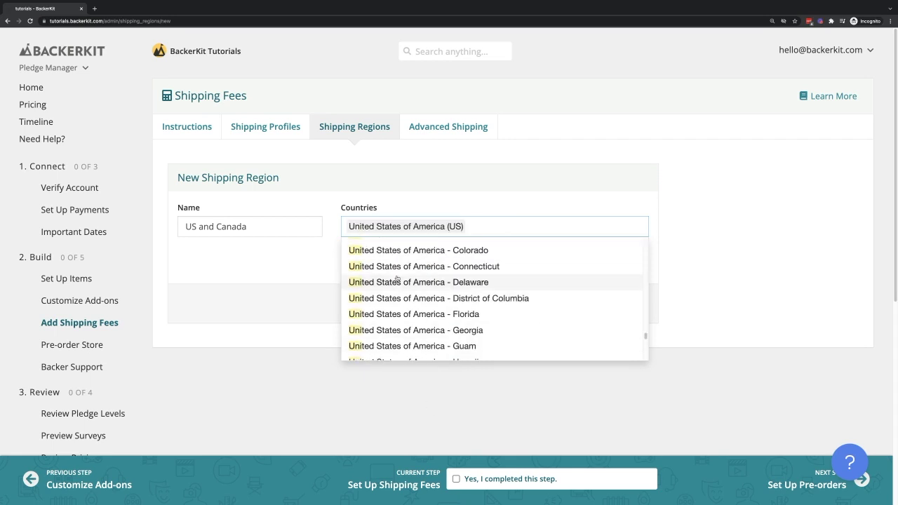
type("cana")
left_click(388, 246)
left_click(617, 303)
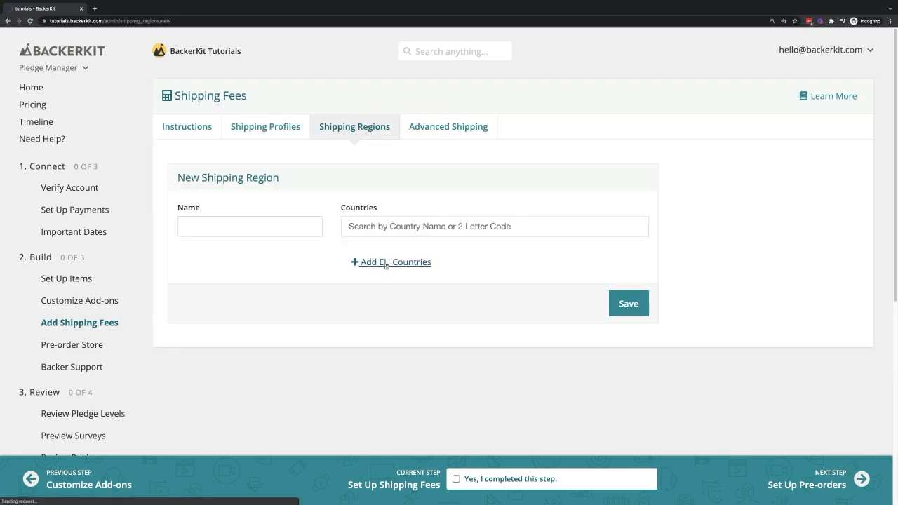
Create a shipping region named EU that contains all EU countries
left_click(384, 264)
left_click(248, 231)
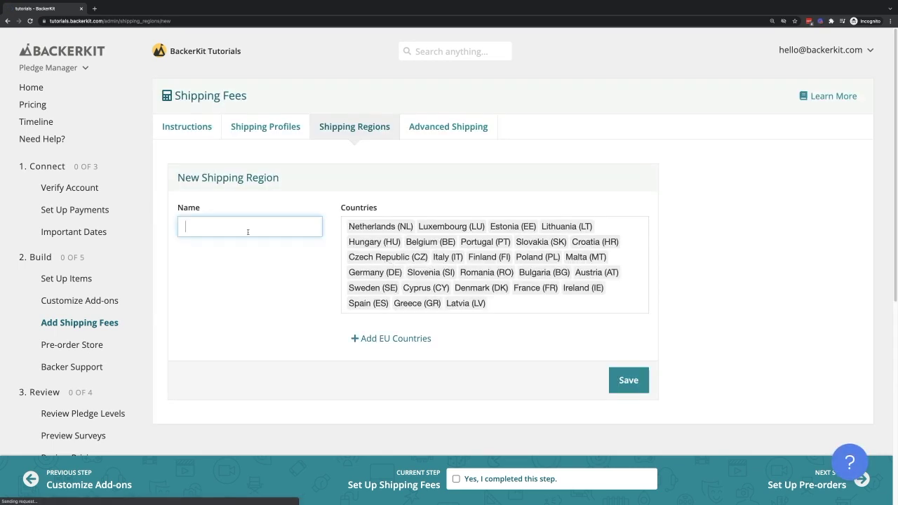
type("EU")
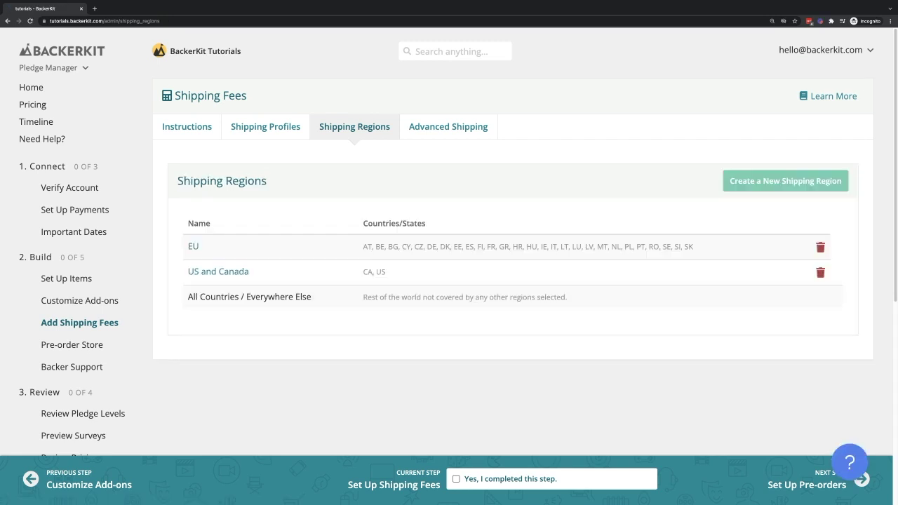
Create a shipping region named Alaska and Hawaii that contains those two US states
left_click(769, 188)
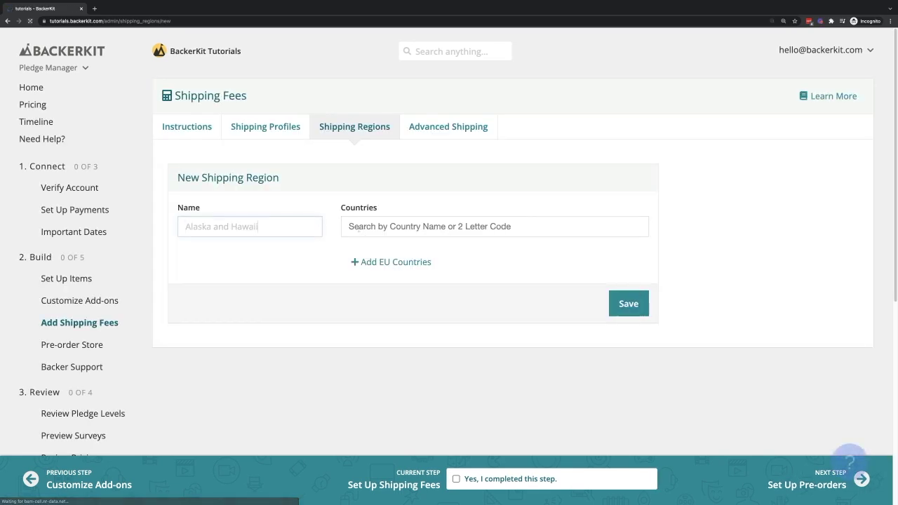
left_click(359, 226)
type("a")
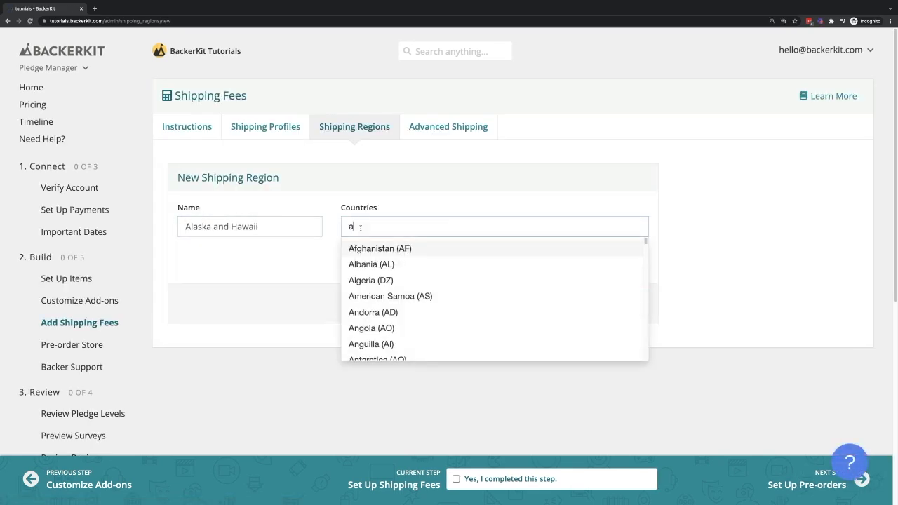
type("laska")
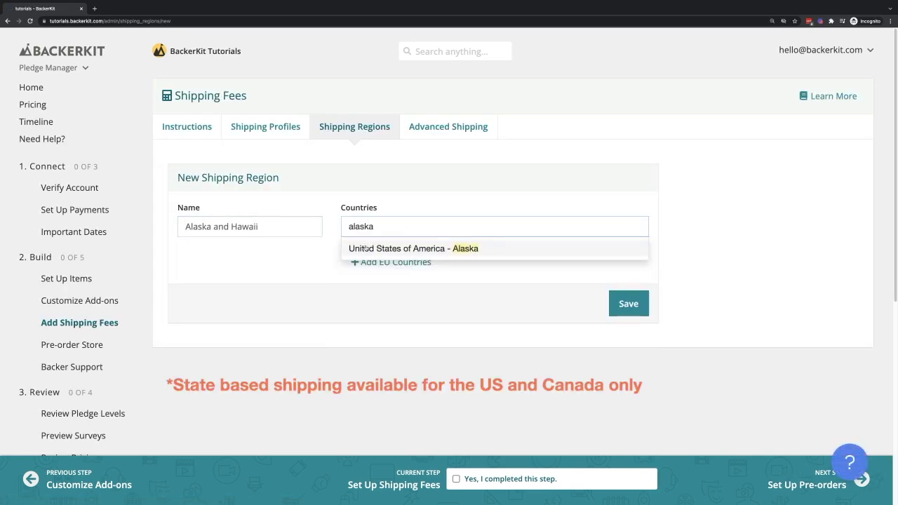
left_click(365, 248)
type("hawa")
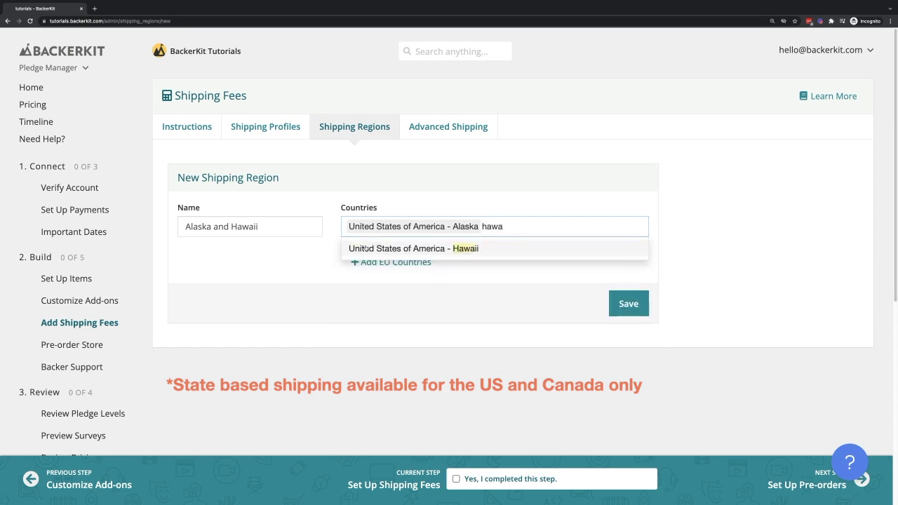
left_click(365, 248)
left_click(645, 289)
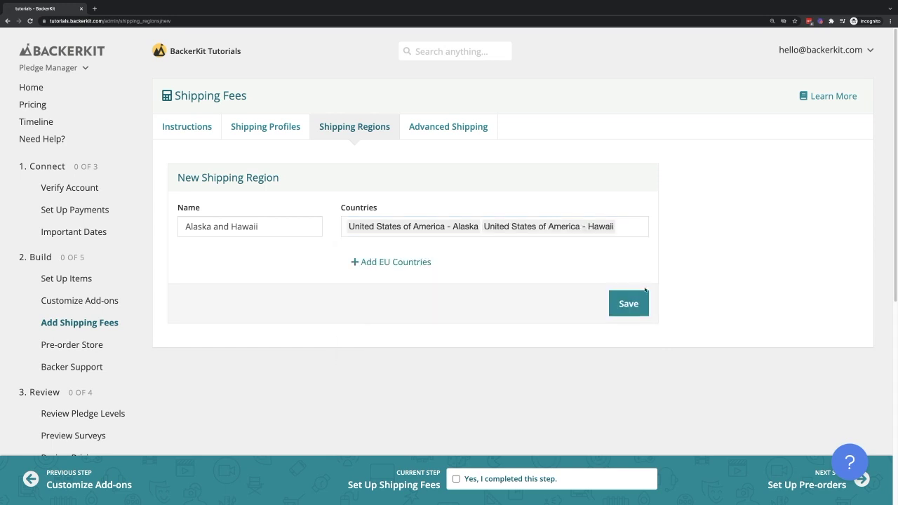
left_click(631, 299)
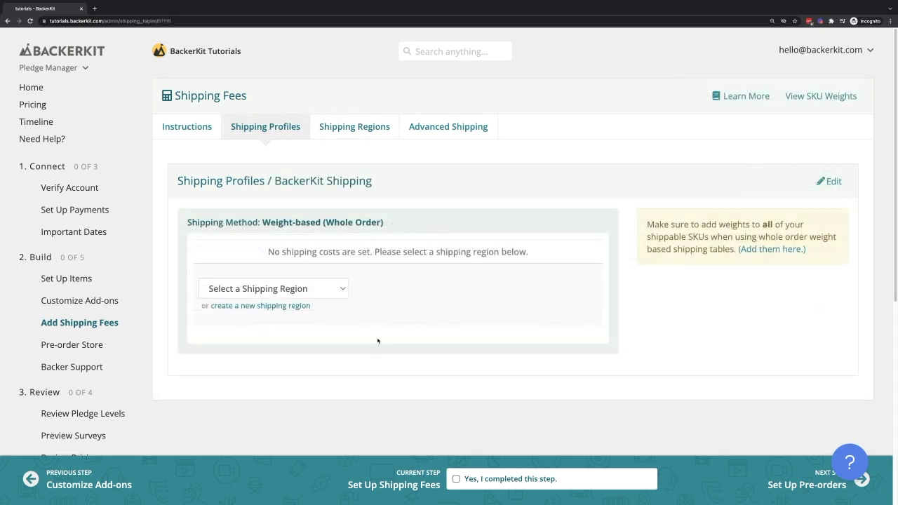
Add the US and Canada region to the BackerKit Shipping profile with a $10 rule for 0 to 16 oz
left_click(291, 290)
left_click(284, 303)
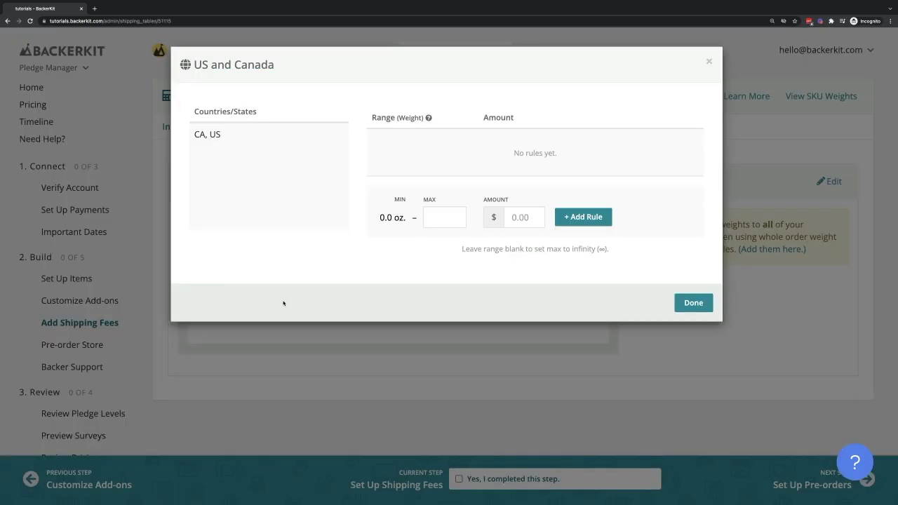
left_click(438, 216)
type("16")
key("Tab")
type("10")
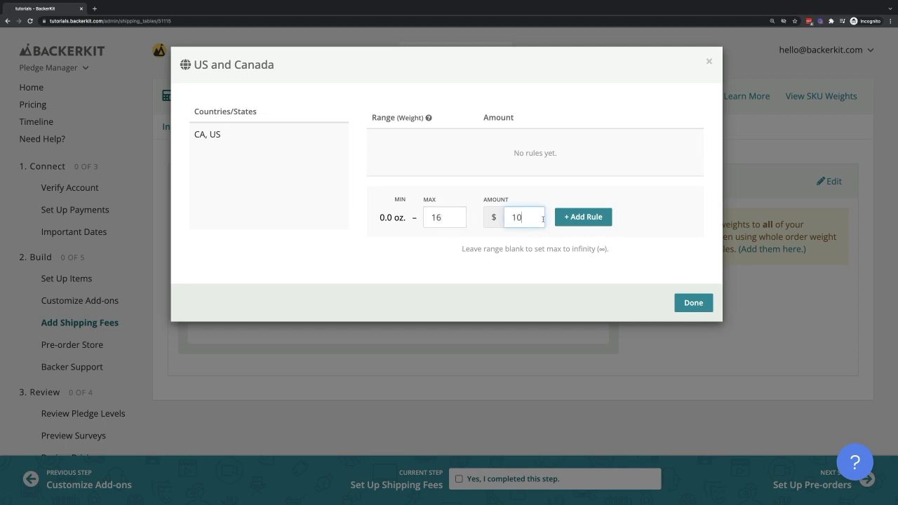
left_click(591, 219)
Add a $15 shipping rule for US and Canada orders weighing 16 to 32 oz
left_click(441, 203)
type("32")
left_click(513, 201)
type("1")
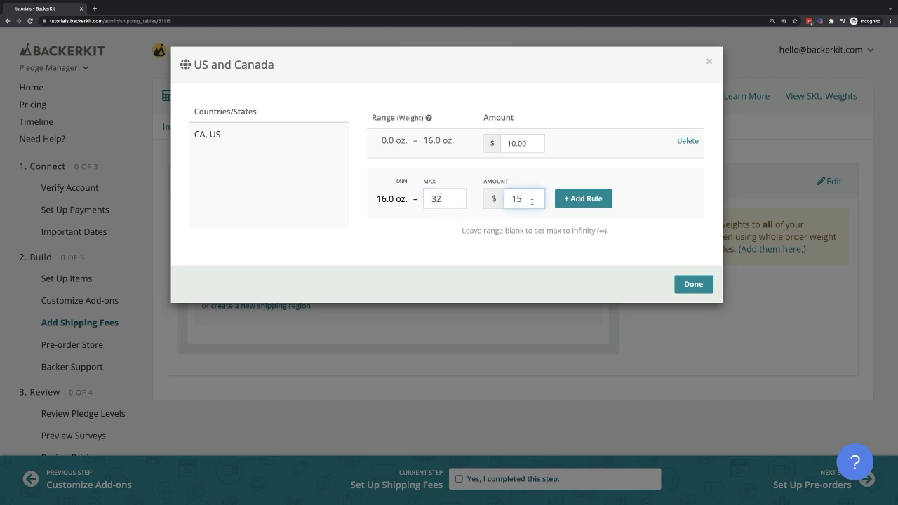
type("5")
left_click(567, 198)
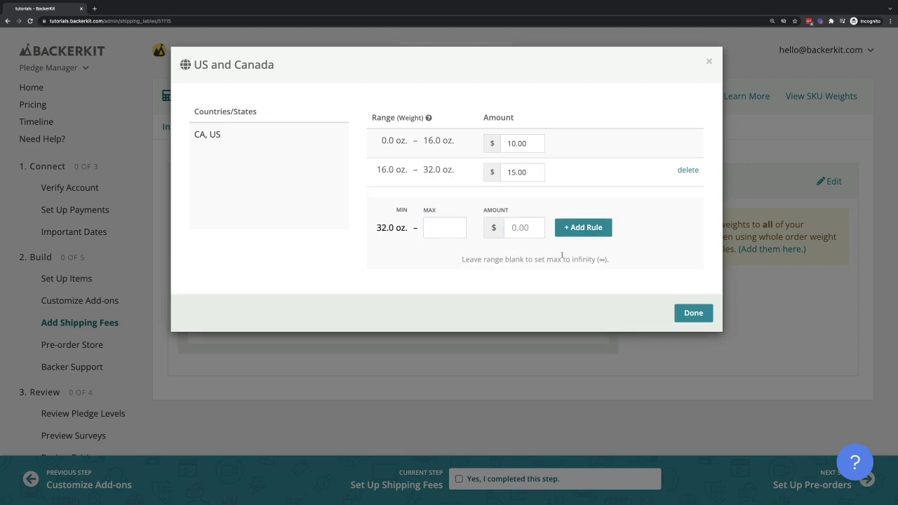
Add a $25 rule with no maximum weight for US and Canada orders above 32 oz and finish the region's rules
left_click(432, 225)
left_click(512, 227)
type("25")
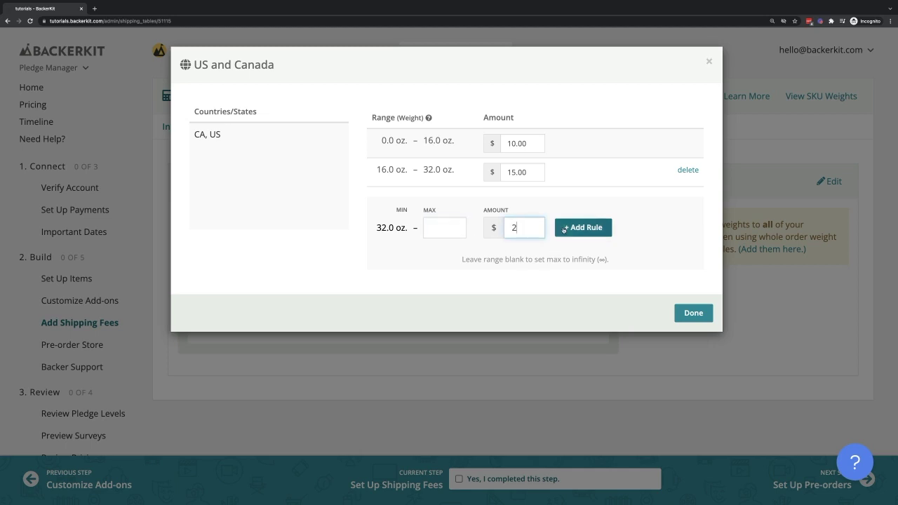
left_click(589, 228)
left_click(694, 290)
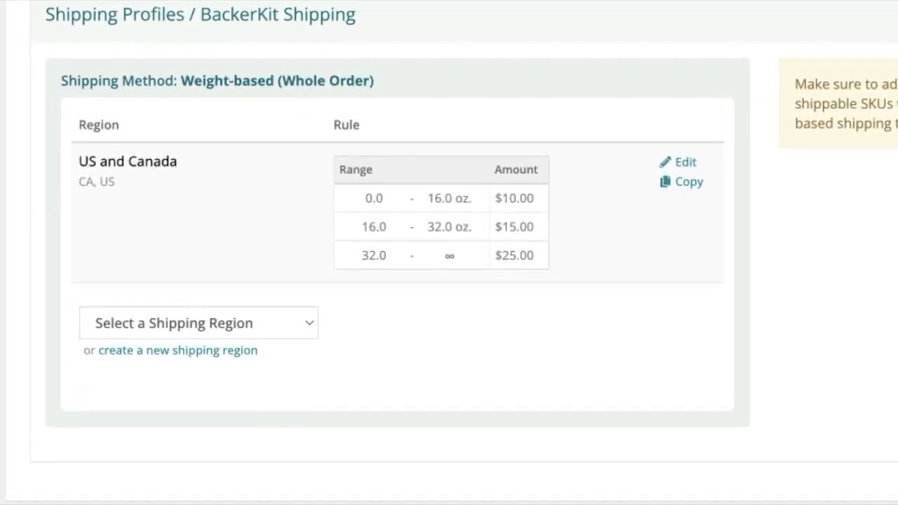
Add the Everywhere Else region to the shipping profile with a $20 rule for 0 to 16 oz
left_click(186, 324)
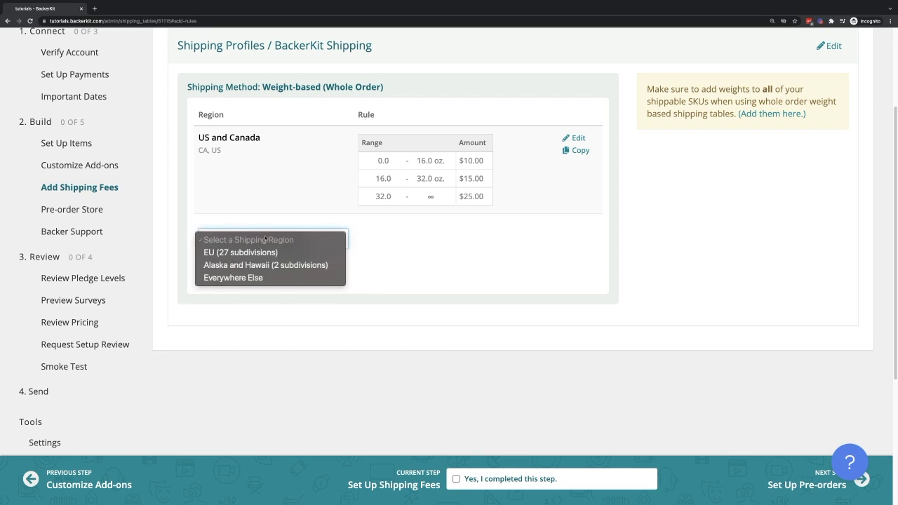
left_click(264, 276)
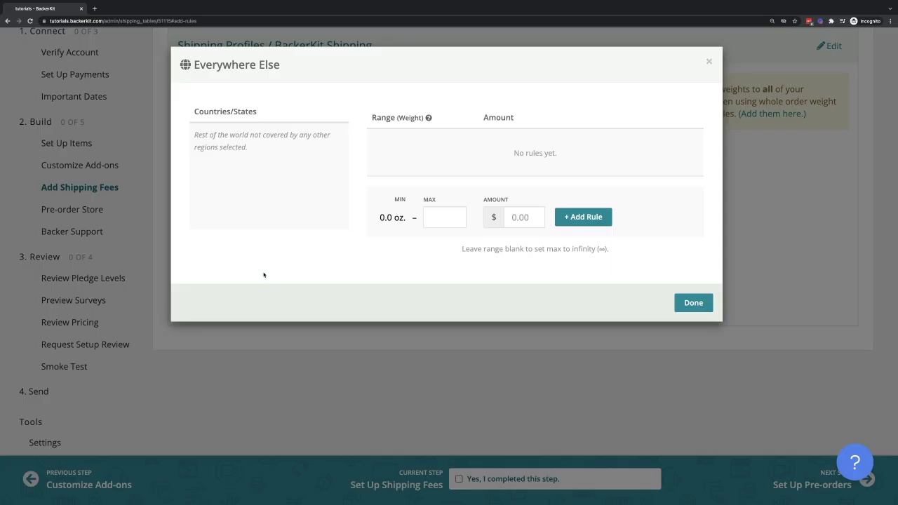
left_click(443, 218)
type("16")
left_click(522, 218)
type("20")
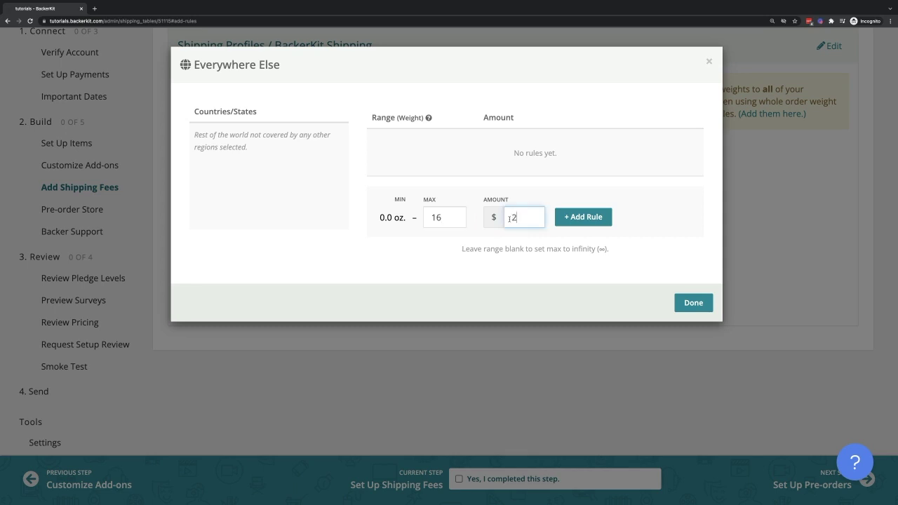
left_click(583, 217)
Add a $30 shipping rule for Everywhere Else orders weighing 16 to 32 oz
left_click(443, 199)
type("32")
left_click(523, 198)
type("30")
left_click(583, 199)
Add a $50 rule with no maximum weight for Everywhere Else orders above 32 oz and finish the region's rules
left_click(504, 227)
type("50")
left_click(583, 227)
left_click(699, 291)
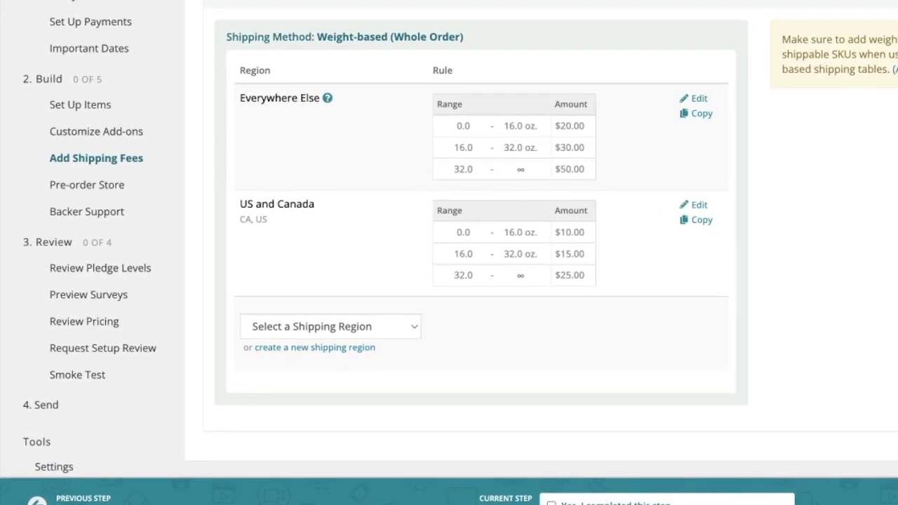
Set the SKU weights to 8 oz for BK Hat, 40 lb for Bicycle and 1 oz for Bookmark
scroll(116, 424, "down", 2)
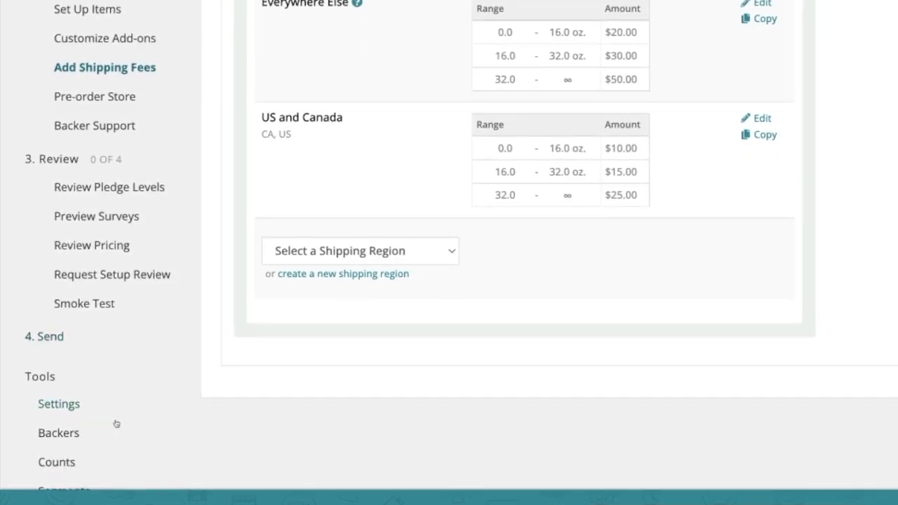
scroll(117, 423, "down", 4)
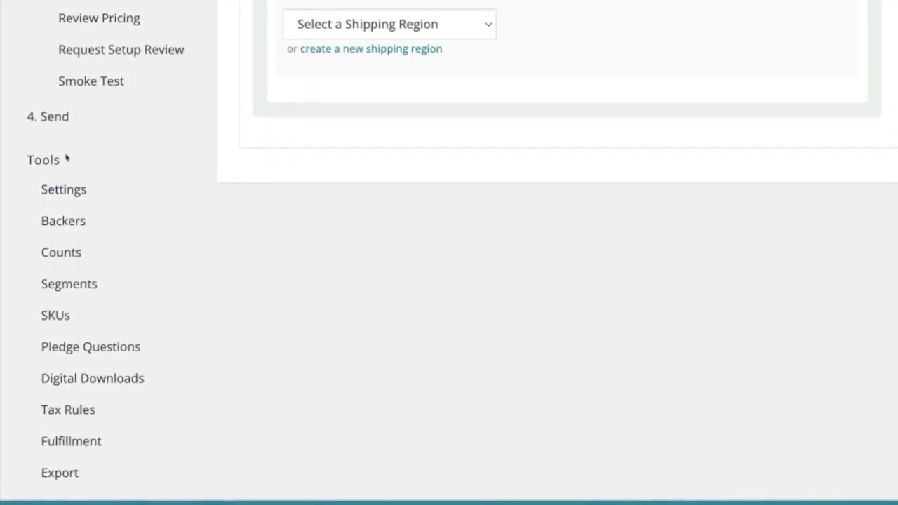
left_click(55, 315)
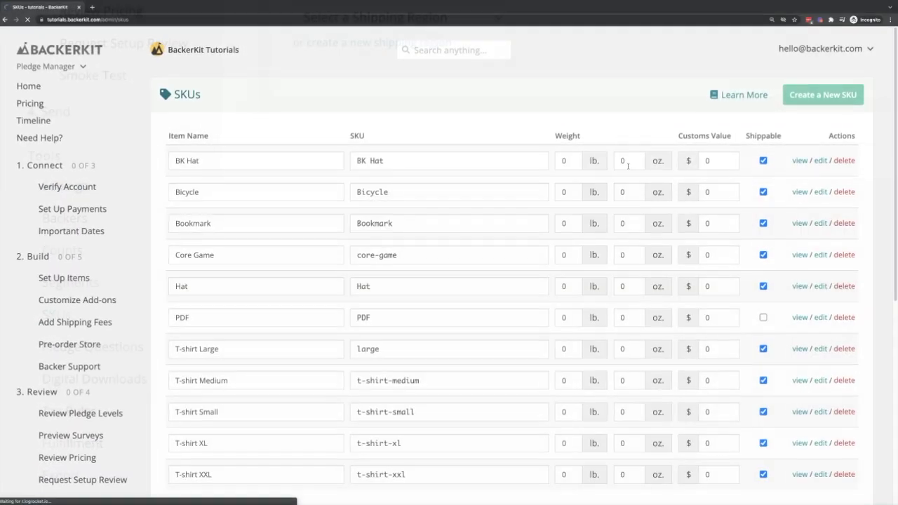
left_click(627, 161)
type("8")
left_click(566, 191)
type("40")
left_click(627, 223)
type("1")
Set the SKU weights to 16 oz for Core Game and 8 oz each for Hat, T-shirt Large and T-shirt Medium
left_click(626, 255)
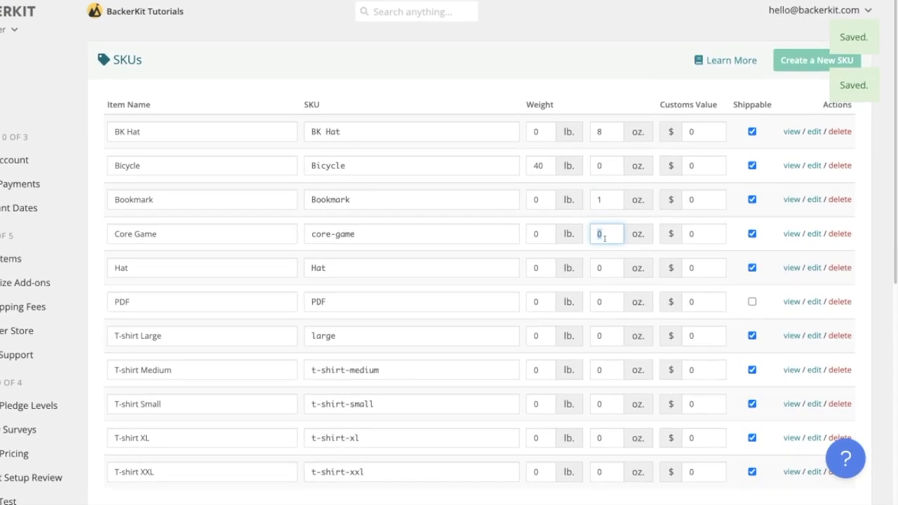
type("16")
left_click(606, 267)
type("8")
left_click(605, 336)
type("8")
left_click(606, 370)
type("8")
left_click(606, 404)
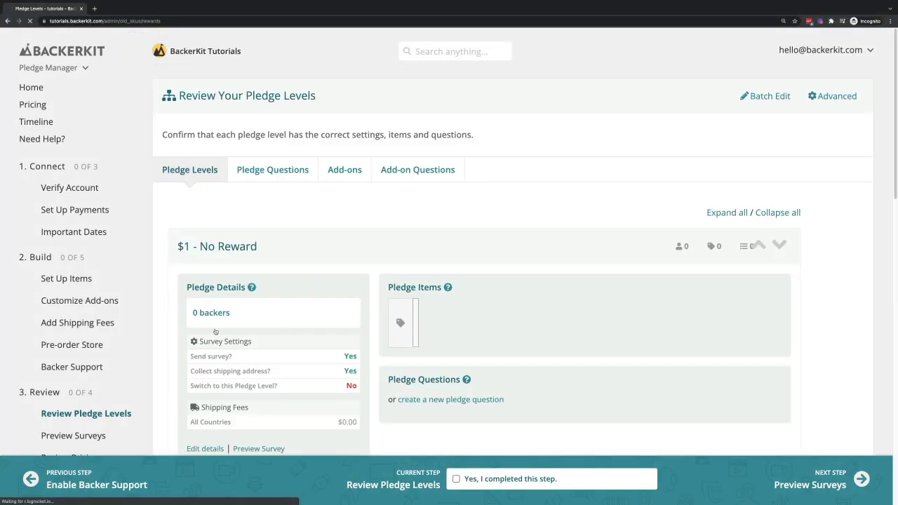
Review the shipping fees listed for the $25 - Bronze pledge level, and open the list of shipping profiles
scroll(215, 331, "down", 4)
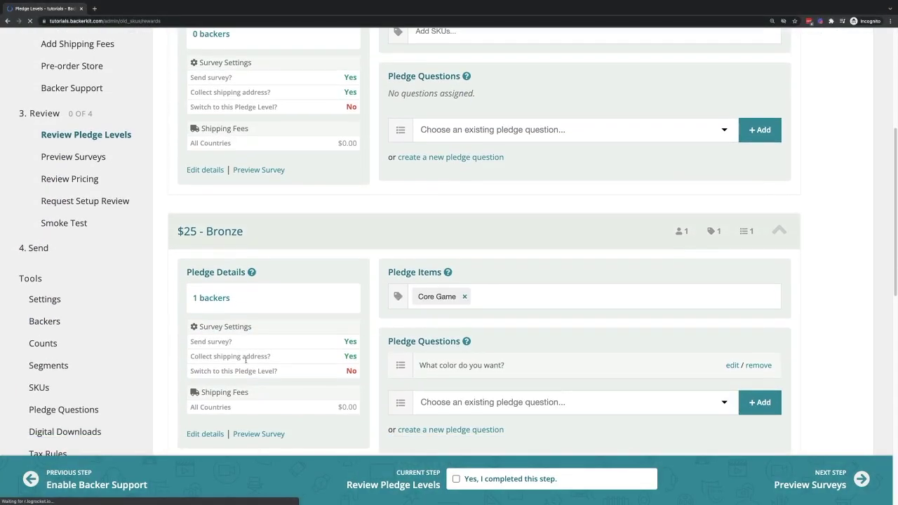
scroll(238, 361, "down", 1)
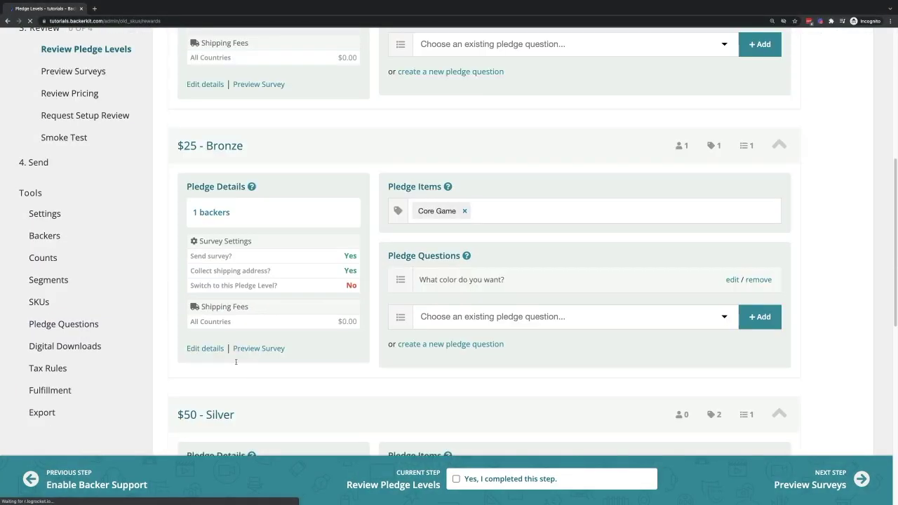
triple_click(239, 306)
left_click_drag(353, 322, 337, 322)
scroll(216, 324, "up", 4)
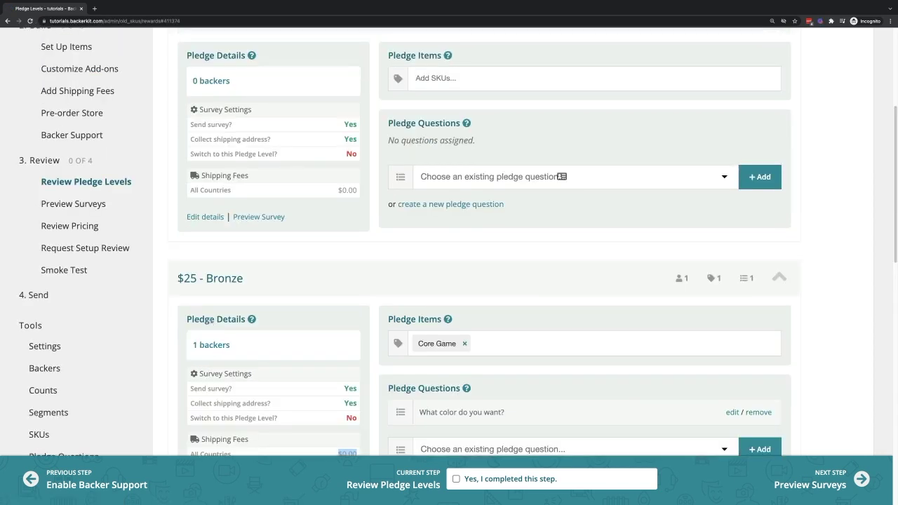
left_click(95, 200)
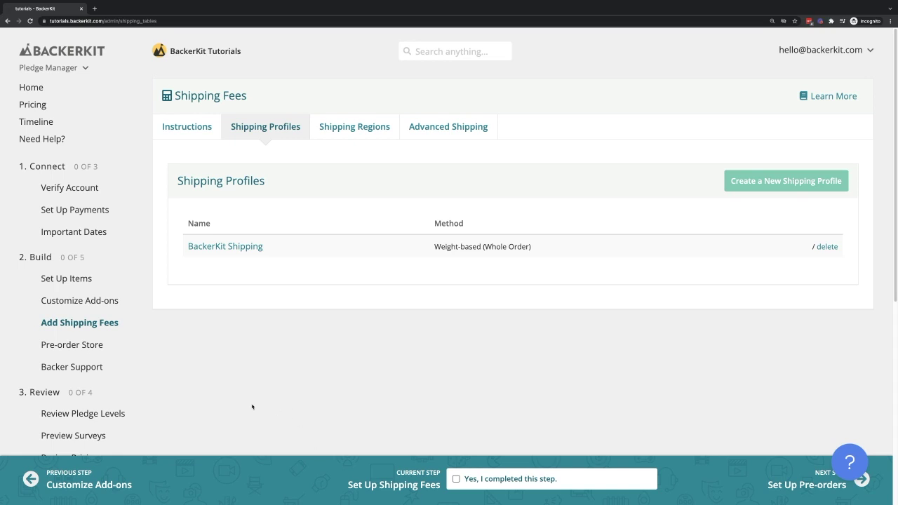
Preview the $25 - Bronze survey as a United States backer who did not pay for shipping, and continue to its add-ons
scroll(148, 397, "down", 2)
left_click(83, 353)
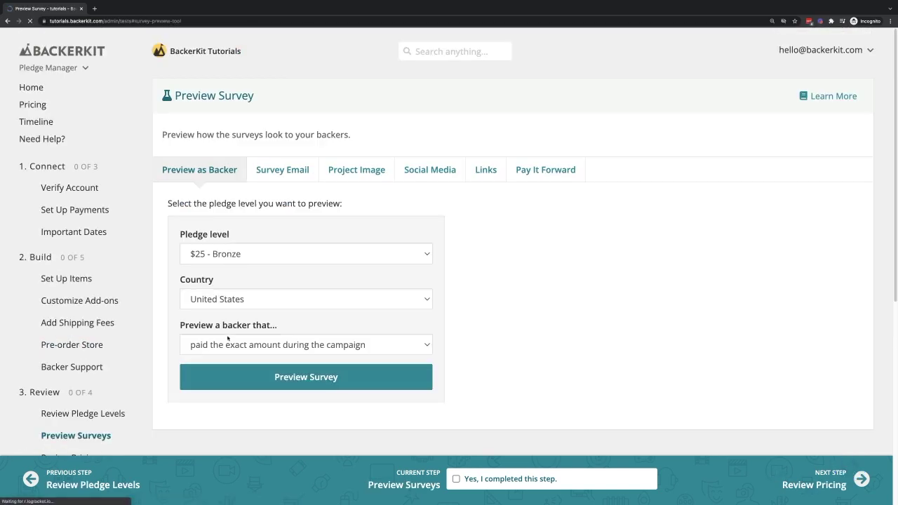
left_click(227, 343)
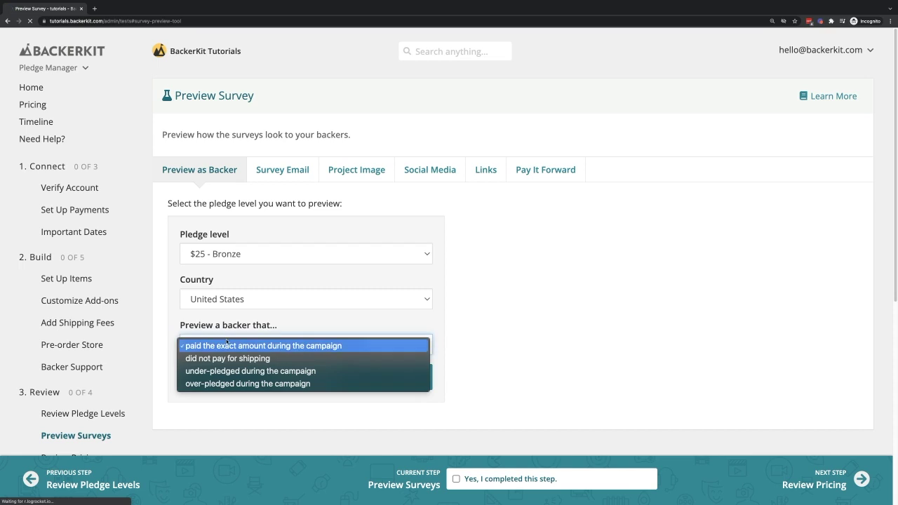
left_click(230, 358)
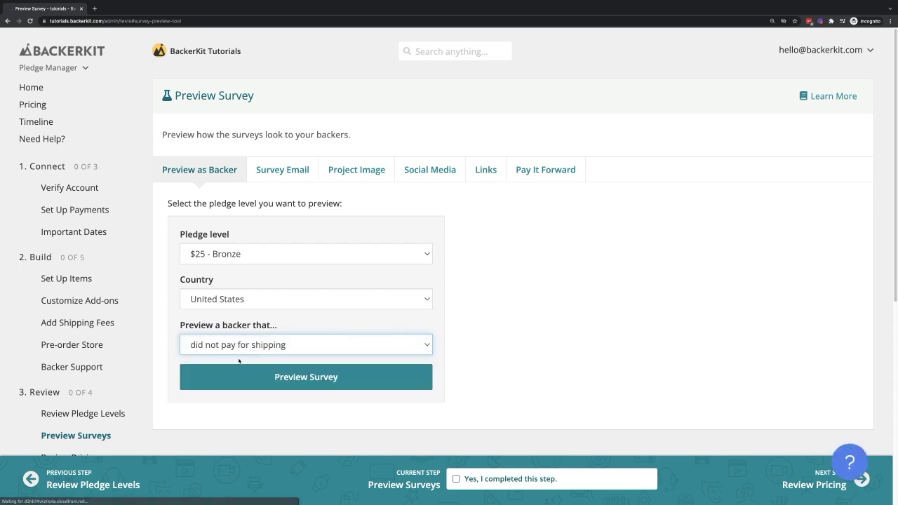
left_click(271, 378)
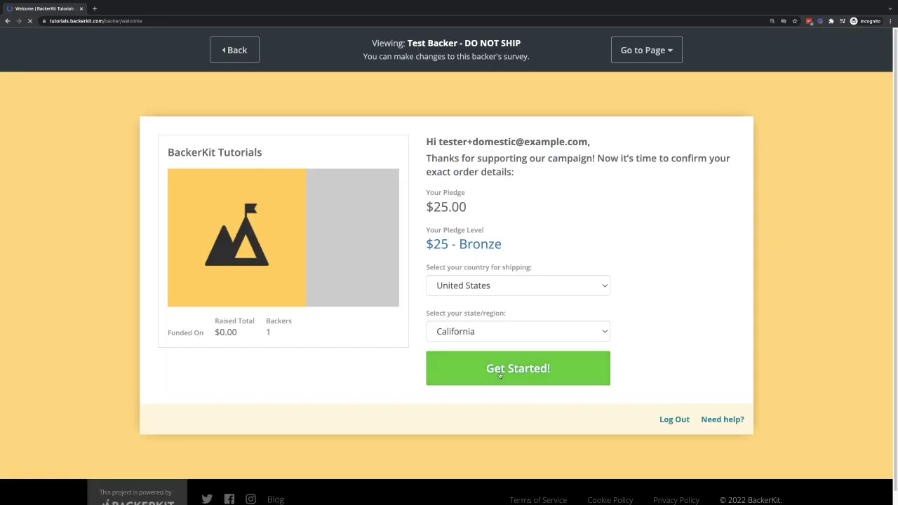
left_click(519, 368)
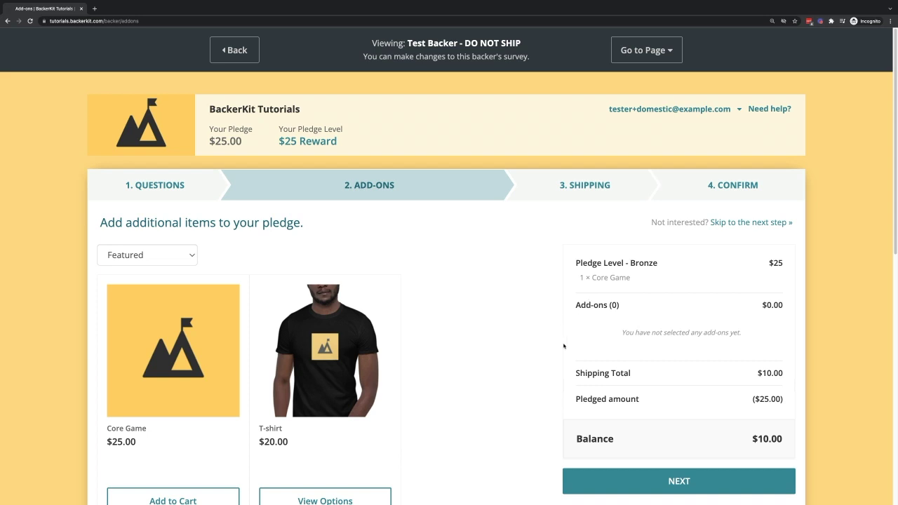
Check the Core Game order's shipping total and add one Small T-shirt to the cart
triple_click(607, 276)
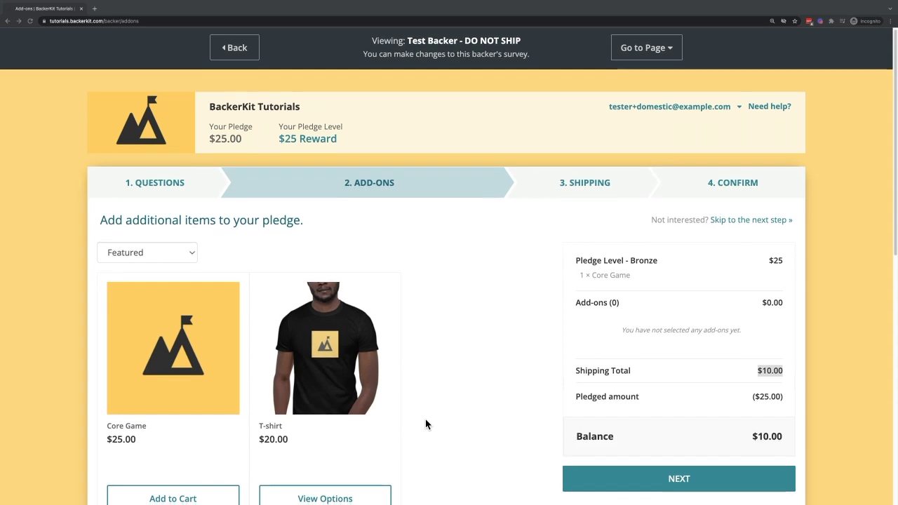
scroll(425, 419, "down", 1)
left_click(312, 422)
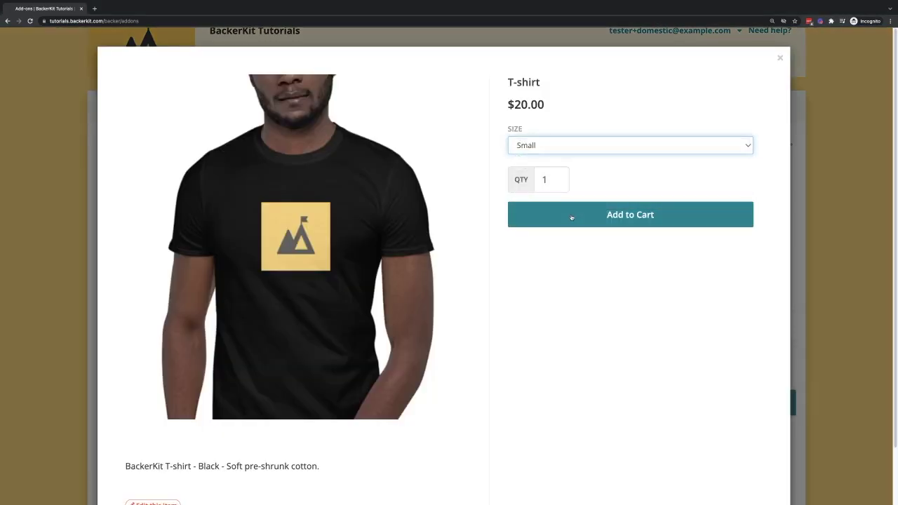
left_click(572, 218)
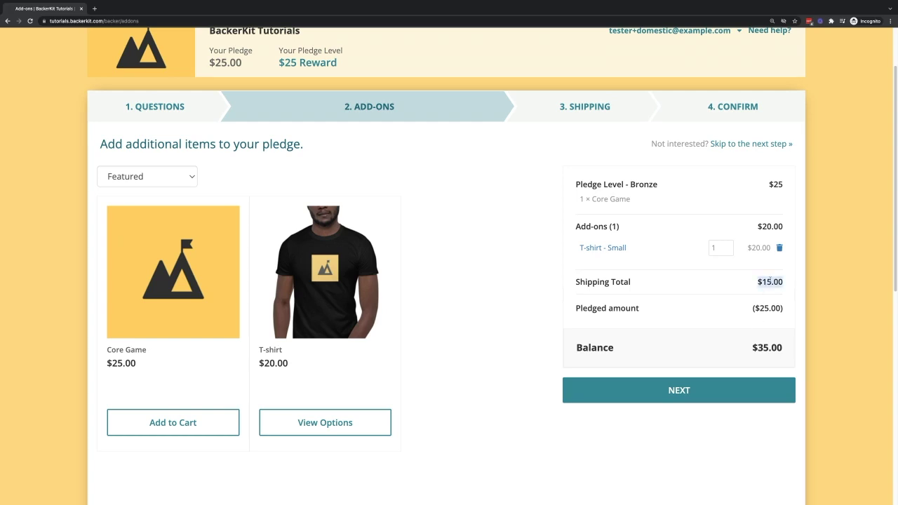